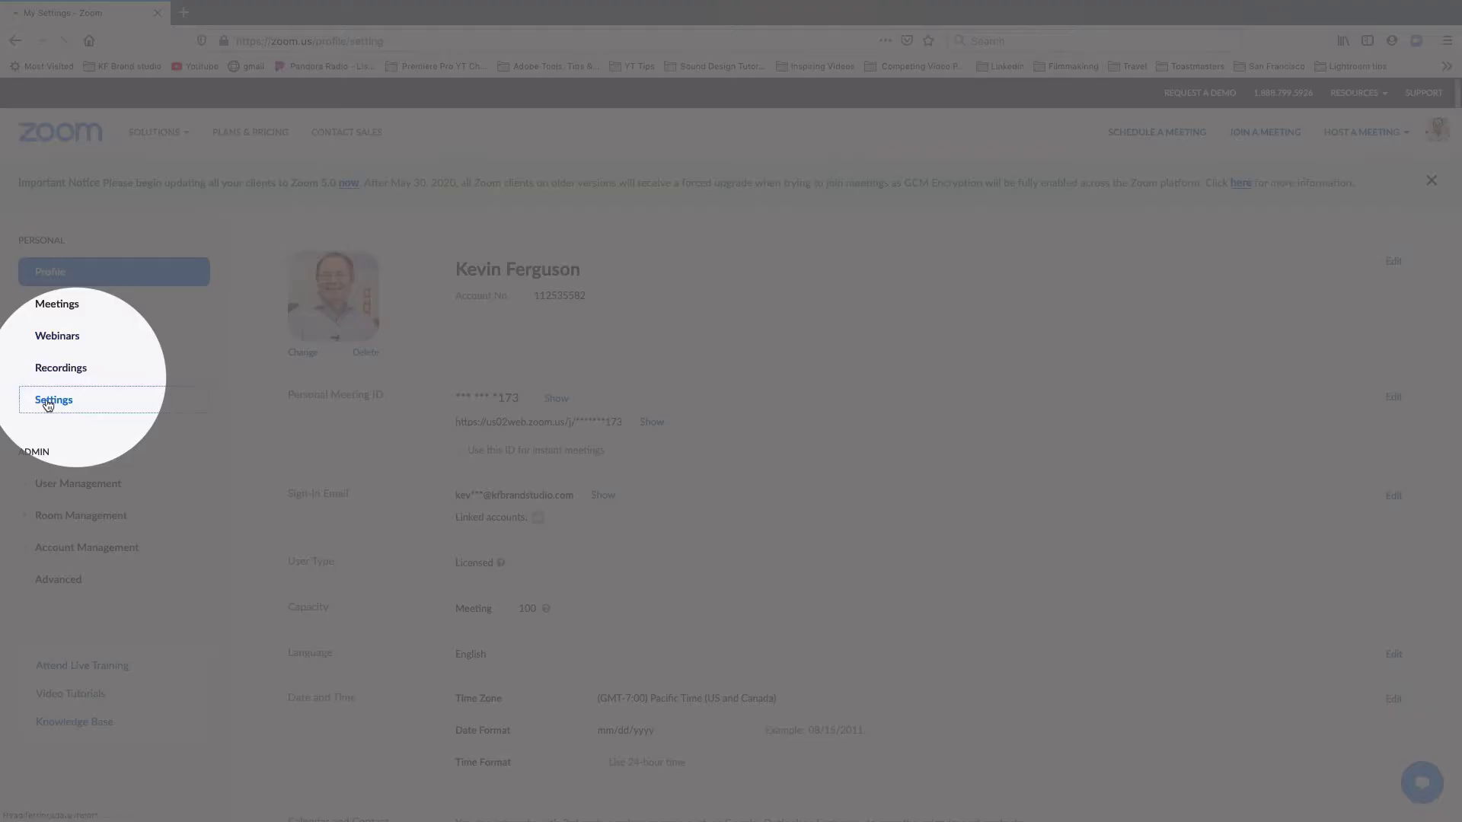
Open the account's meeting settings at the In Meeting (Basic) section
click(47, 402)
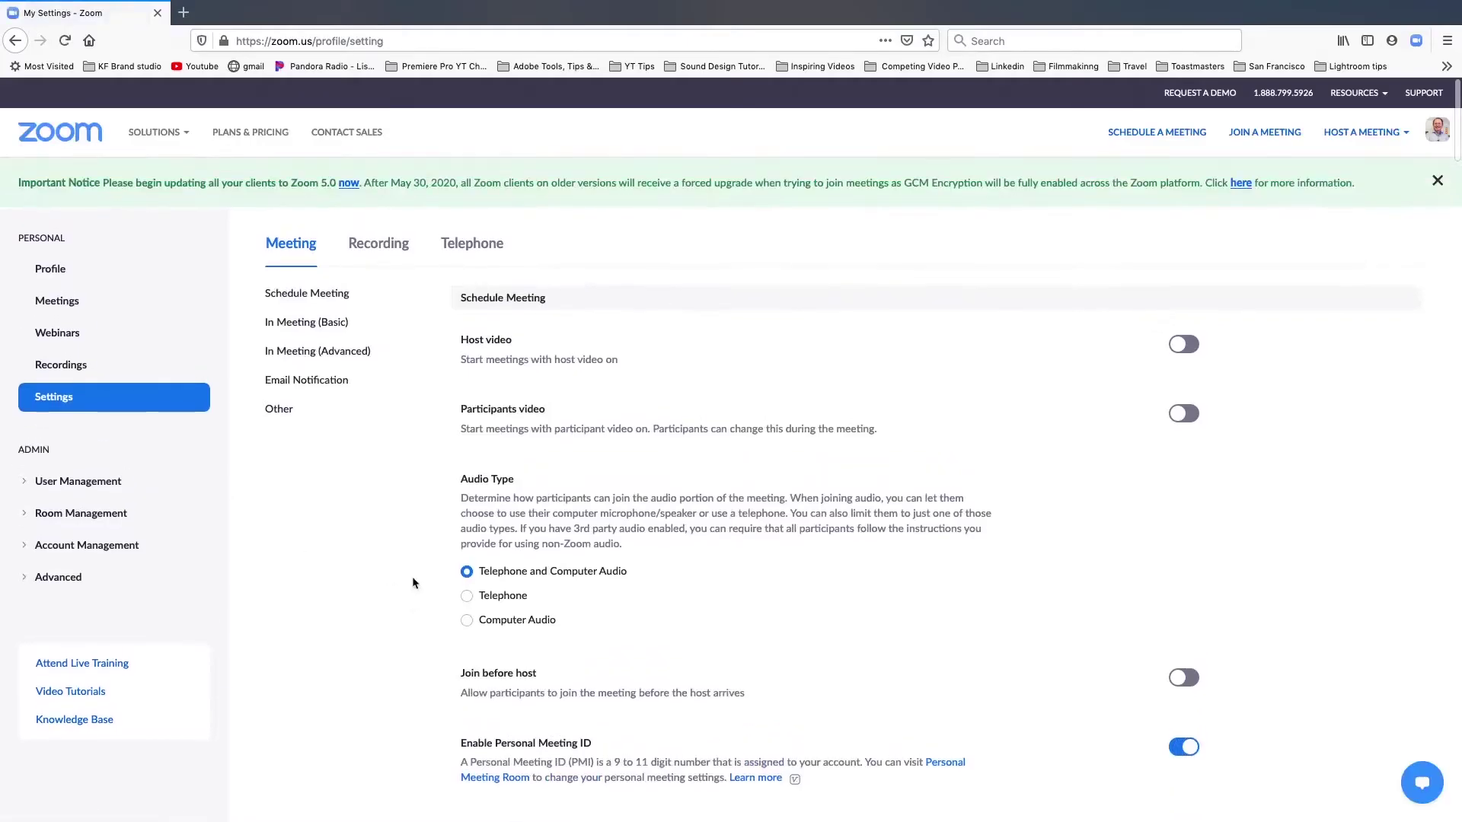
click(306, 322)
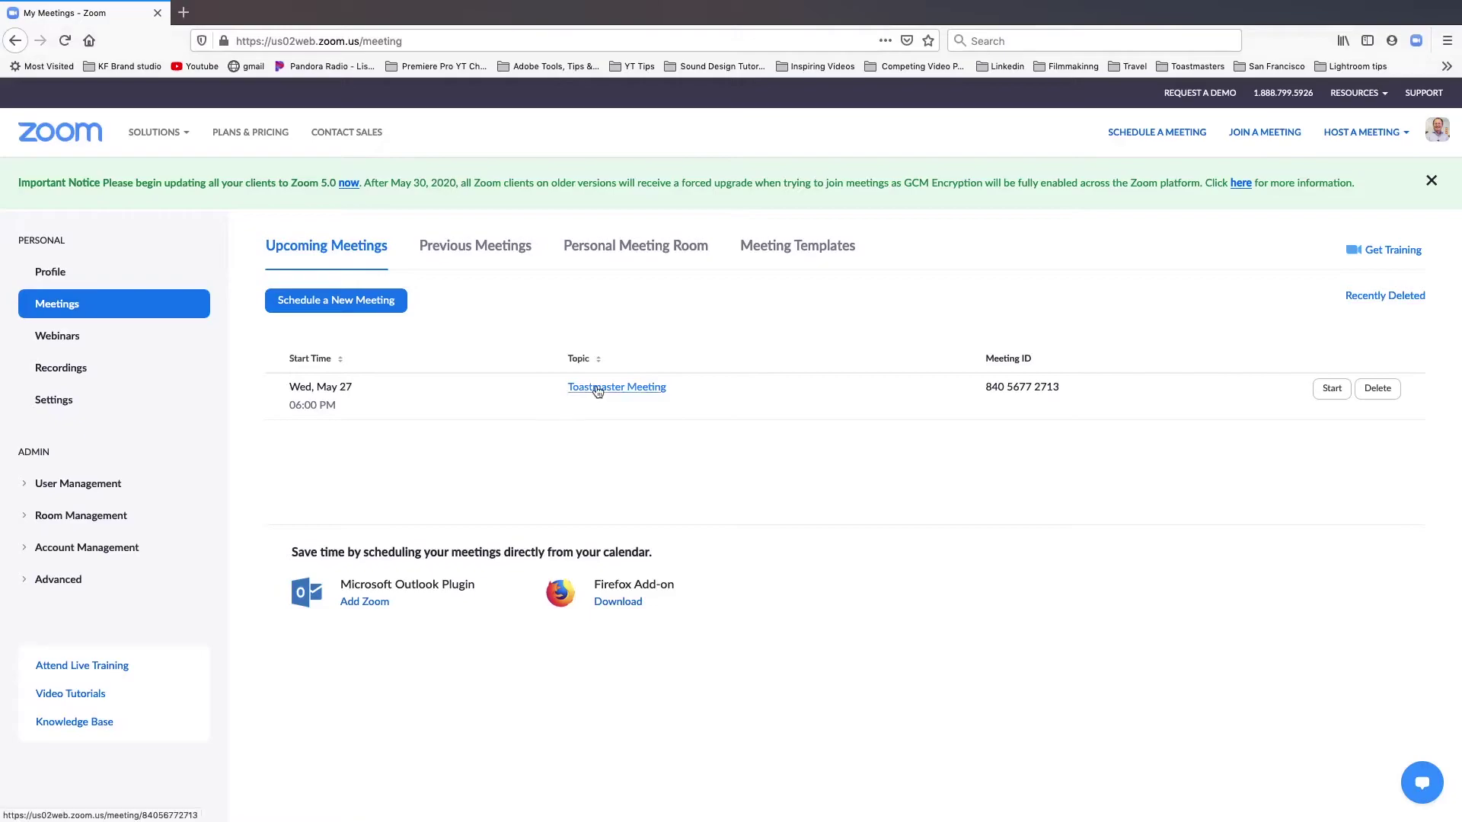
Add an anonymous poll titled "Best Speaker" to the scheduled Toastmaster meeting
click(597, 389)
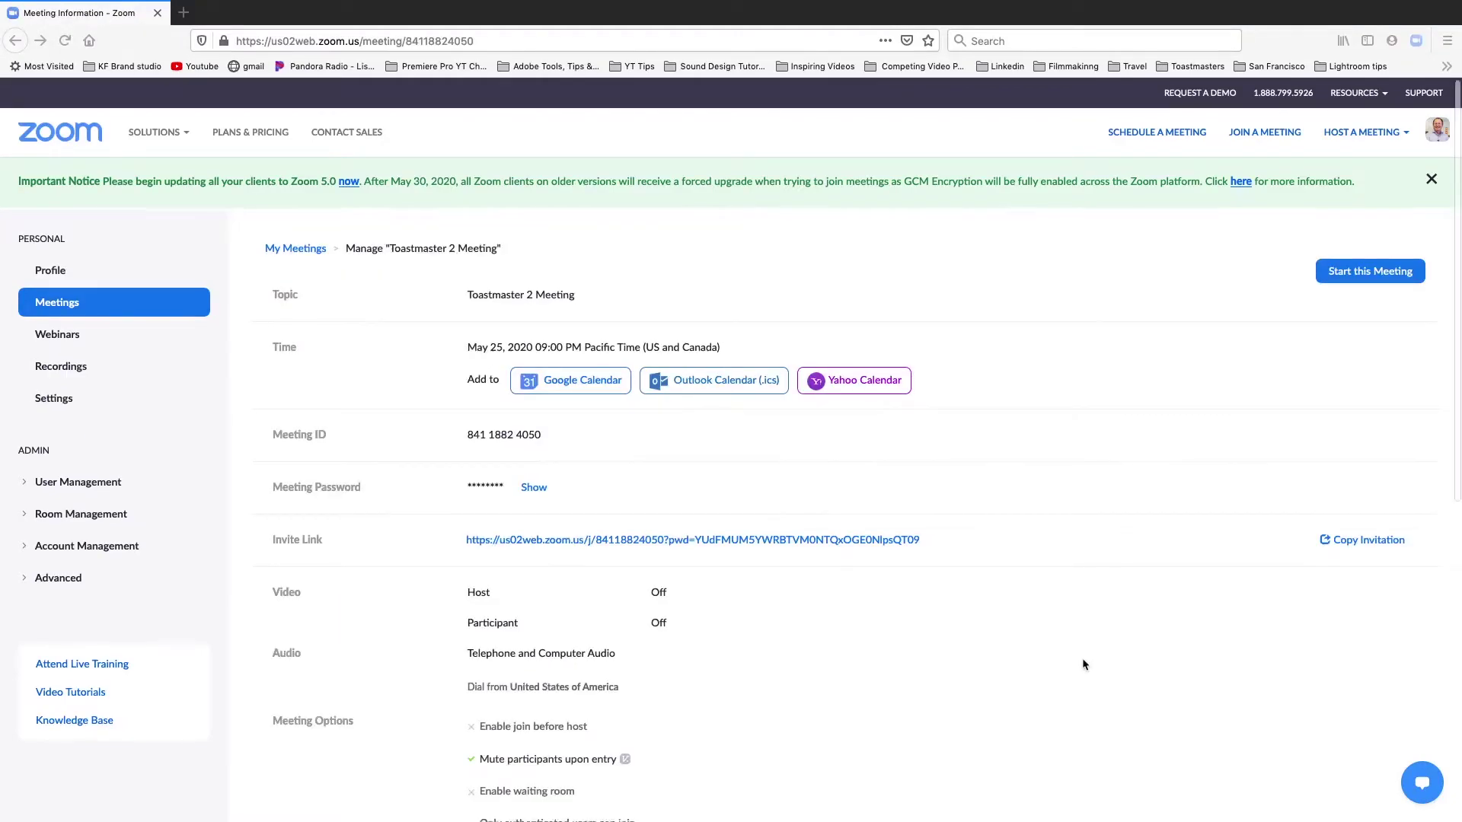
scroll(1083, 661, down, 10)
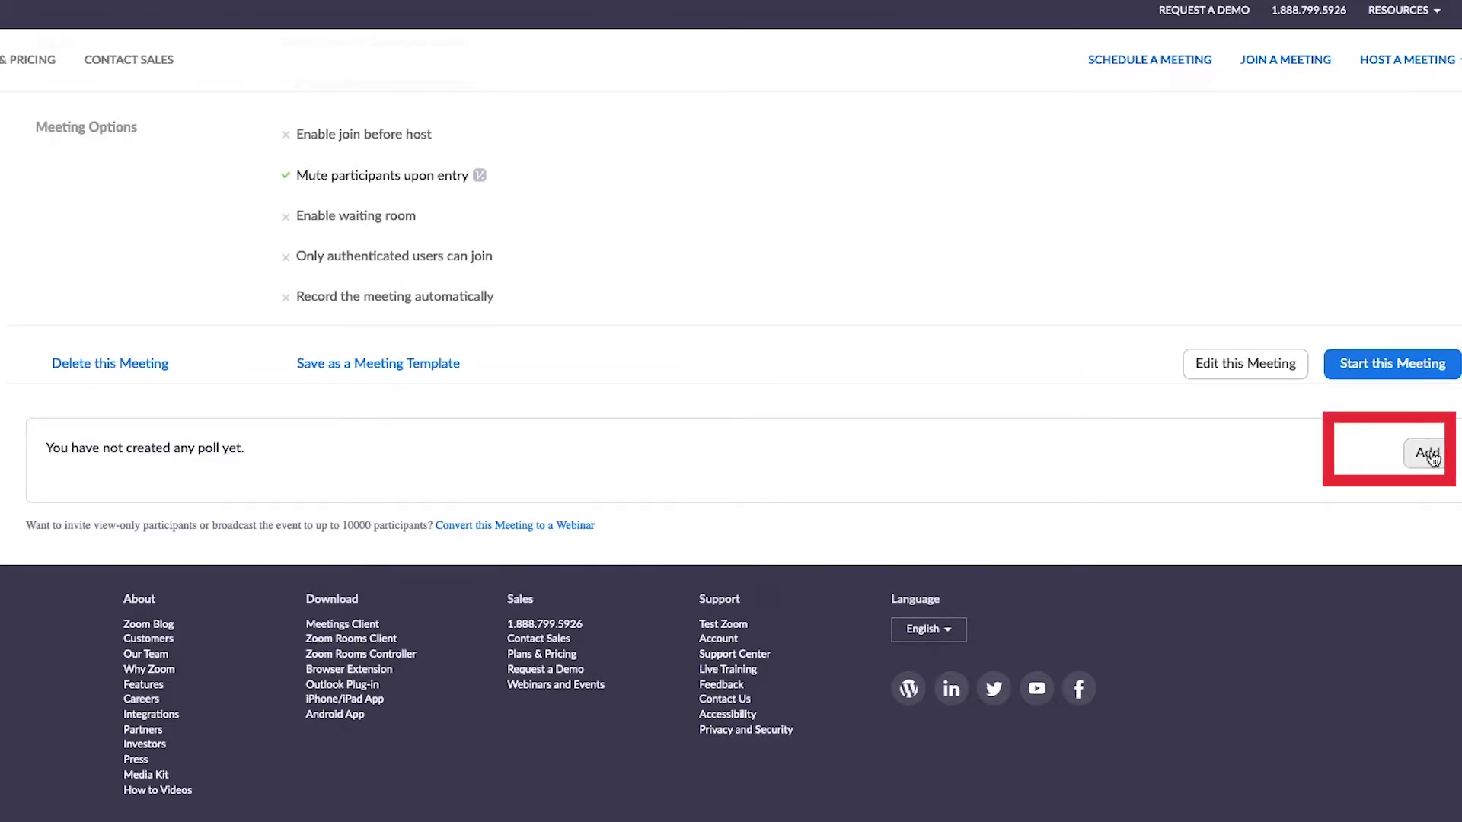
click(1428, 454)
text(Best Speaker)
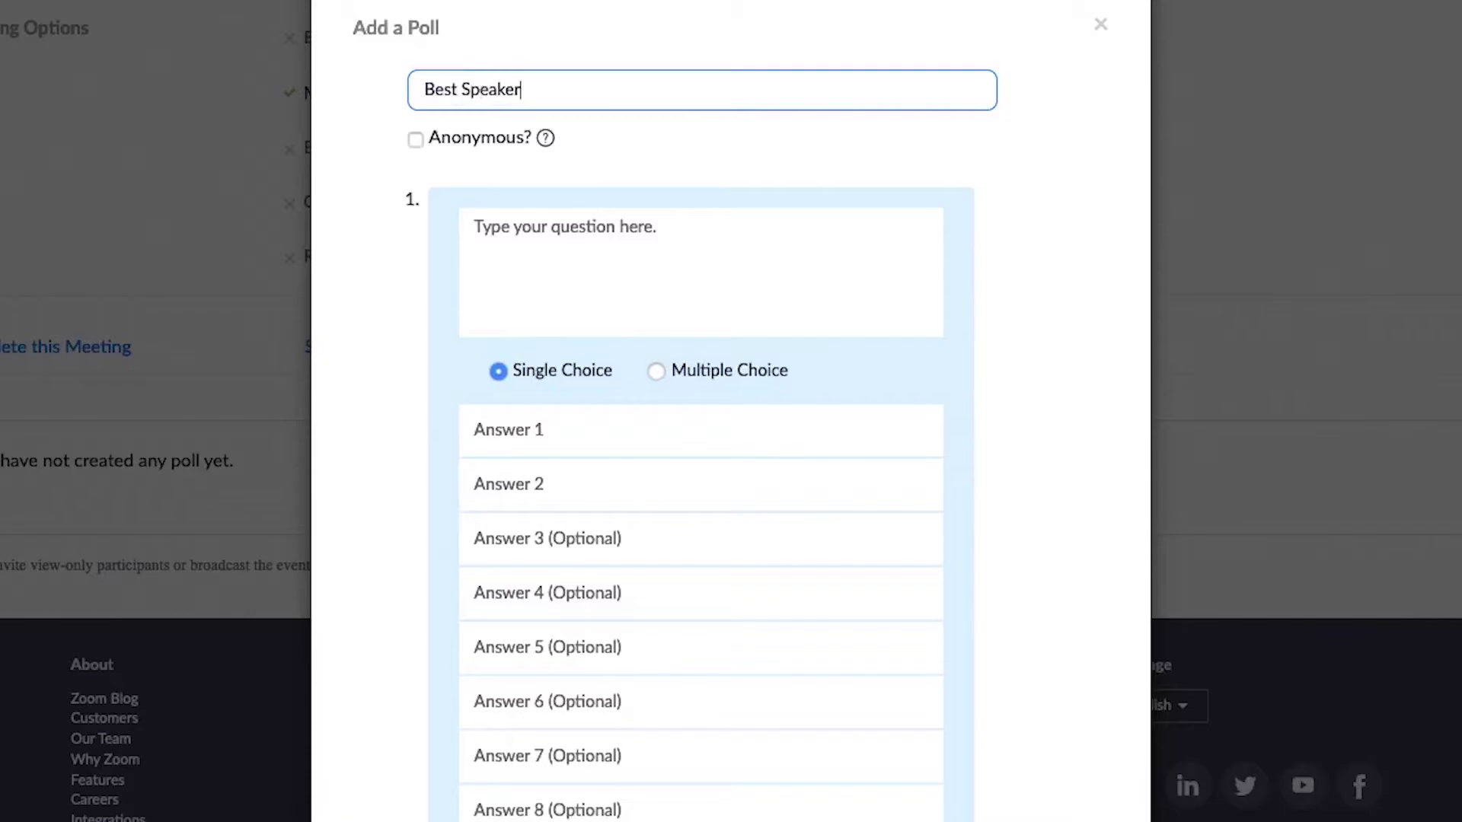
click(415, 139)
Enter "Who Is the Best Speaker?" as the poll's first question
click(594, 332)
text(Who )
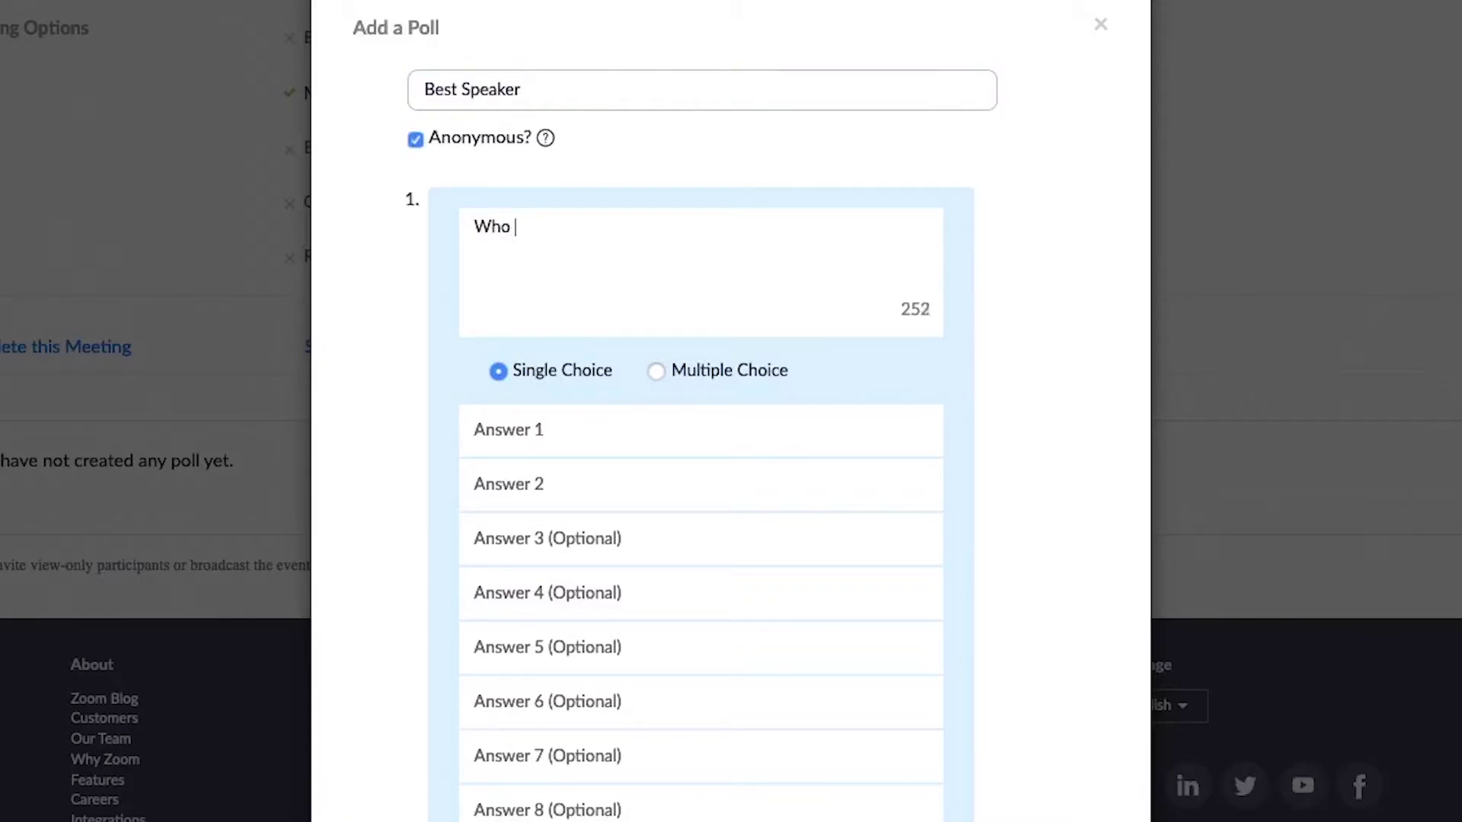
text(Is the )
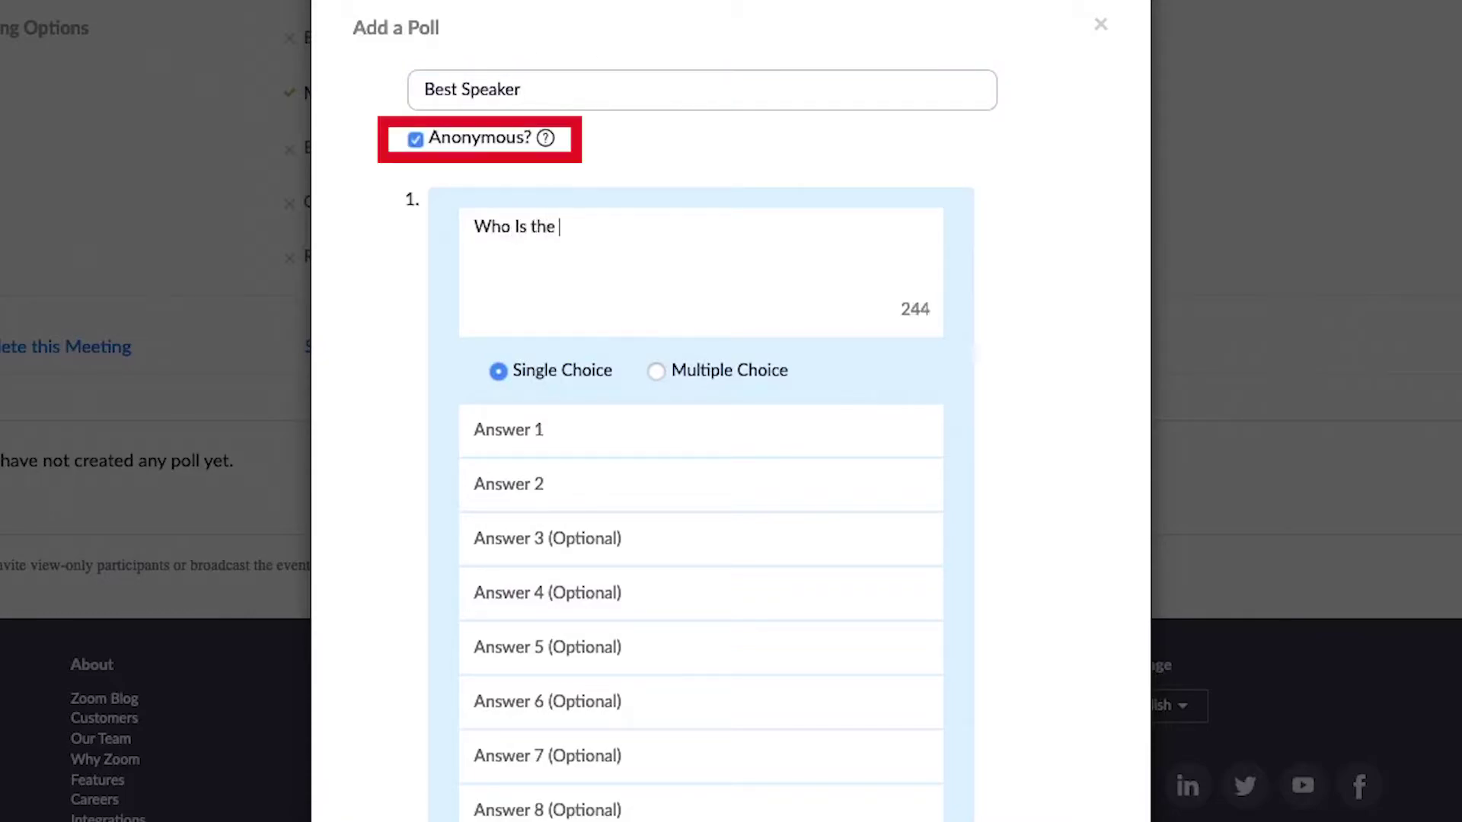
text(Best Speaker)
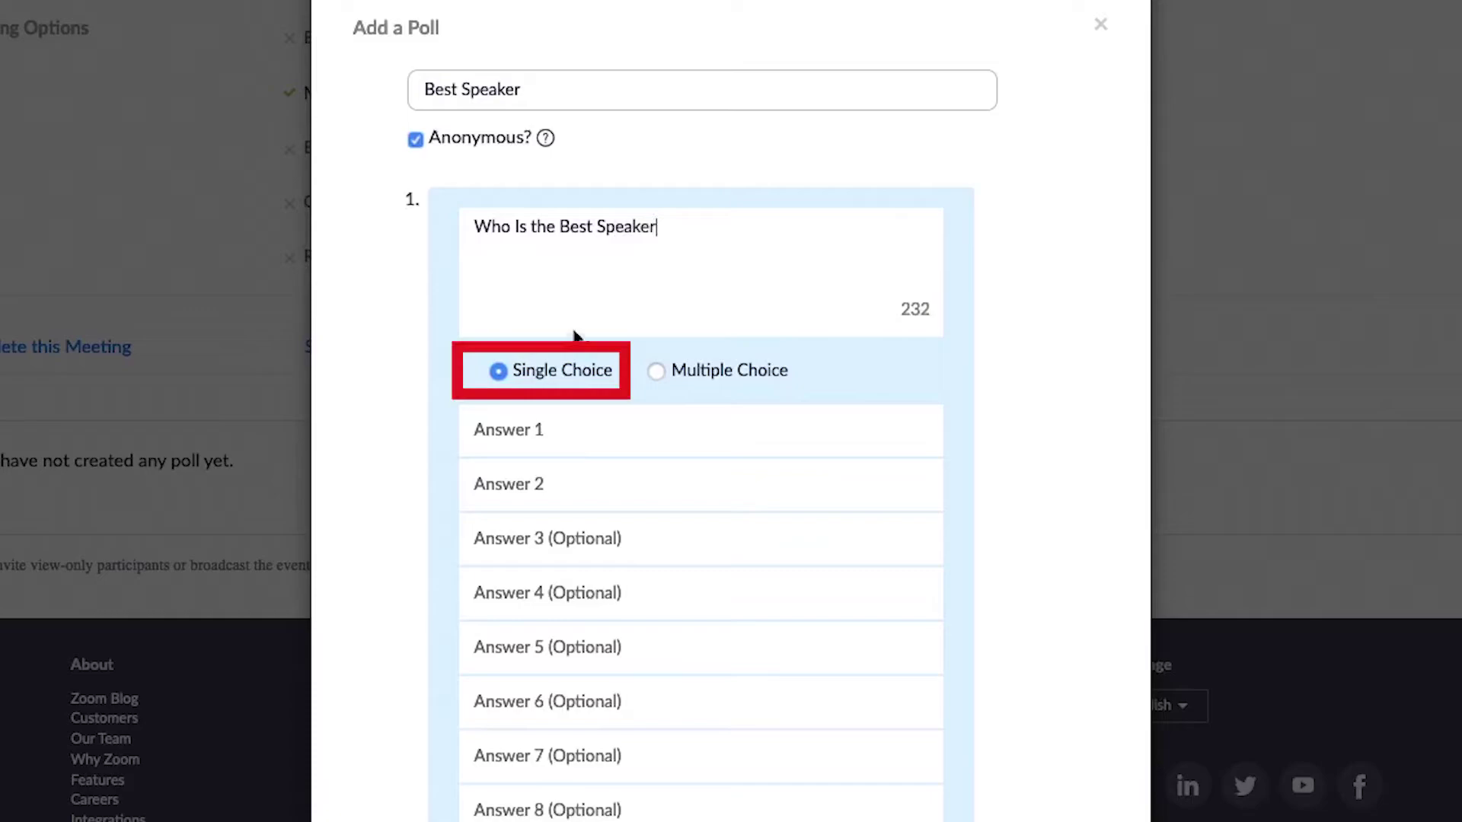
text(?)
Fill in the question's first three answers with the speakers' first names
key(Tab)
text(John)
key(Tab)
text(Mary)
key(Tab)
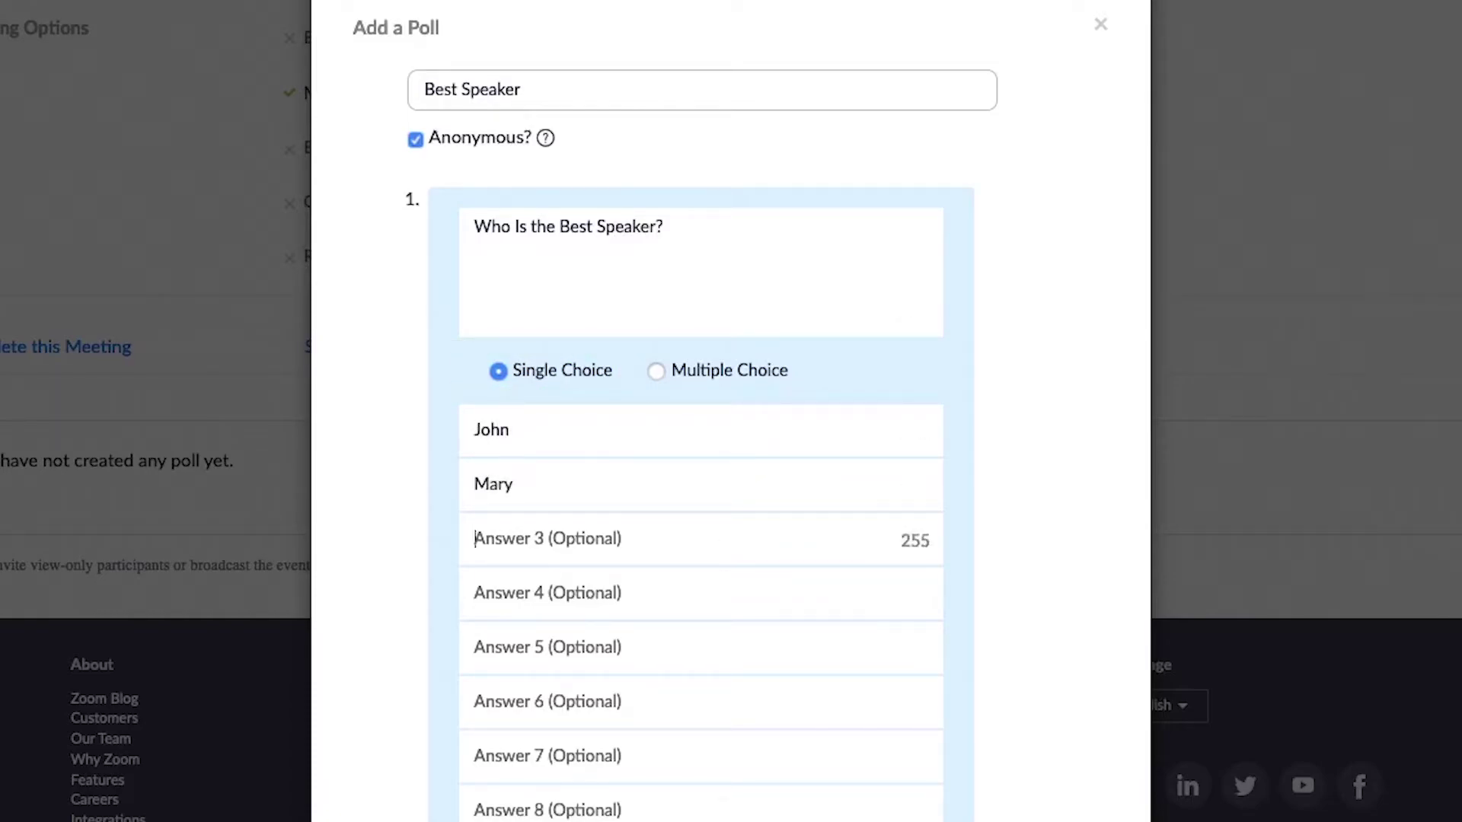
text(Steve)
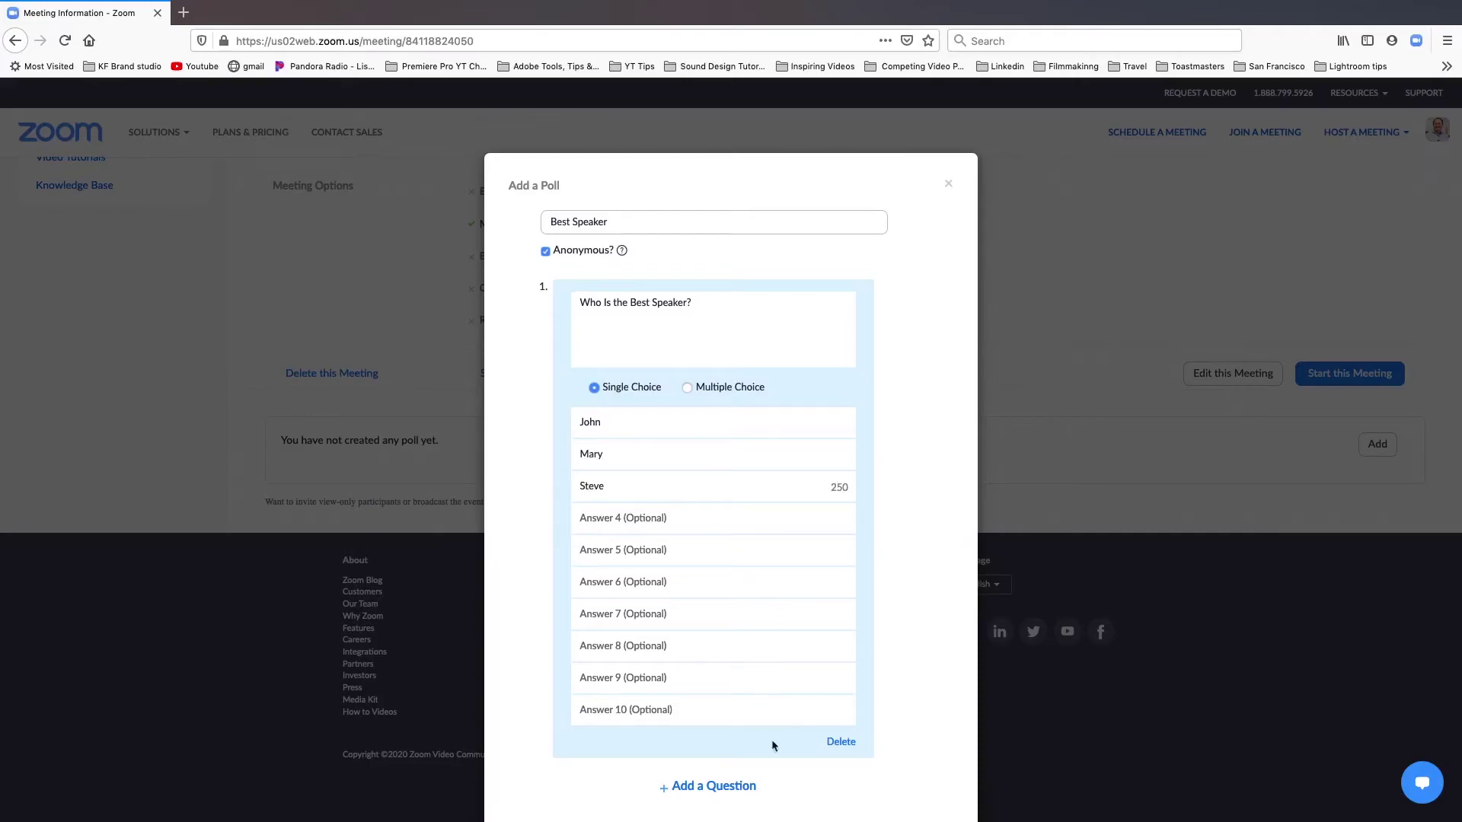
Save the Best Speaker poll and begin filling in a second poll with a title starting with "Table"
scroll(784, 762, down, 2)
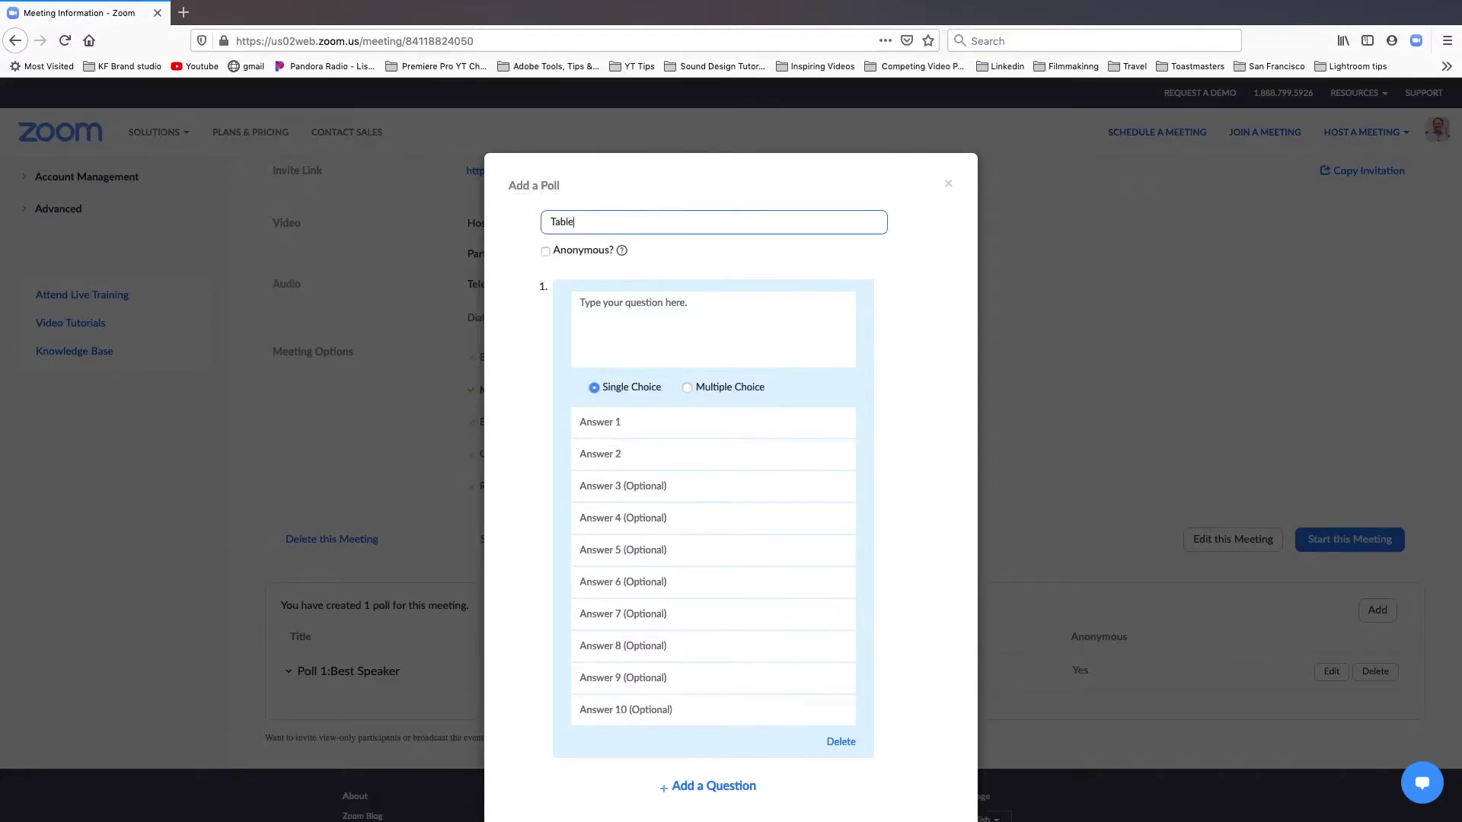
text(ane)
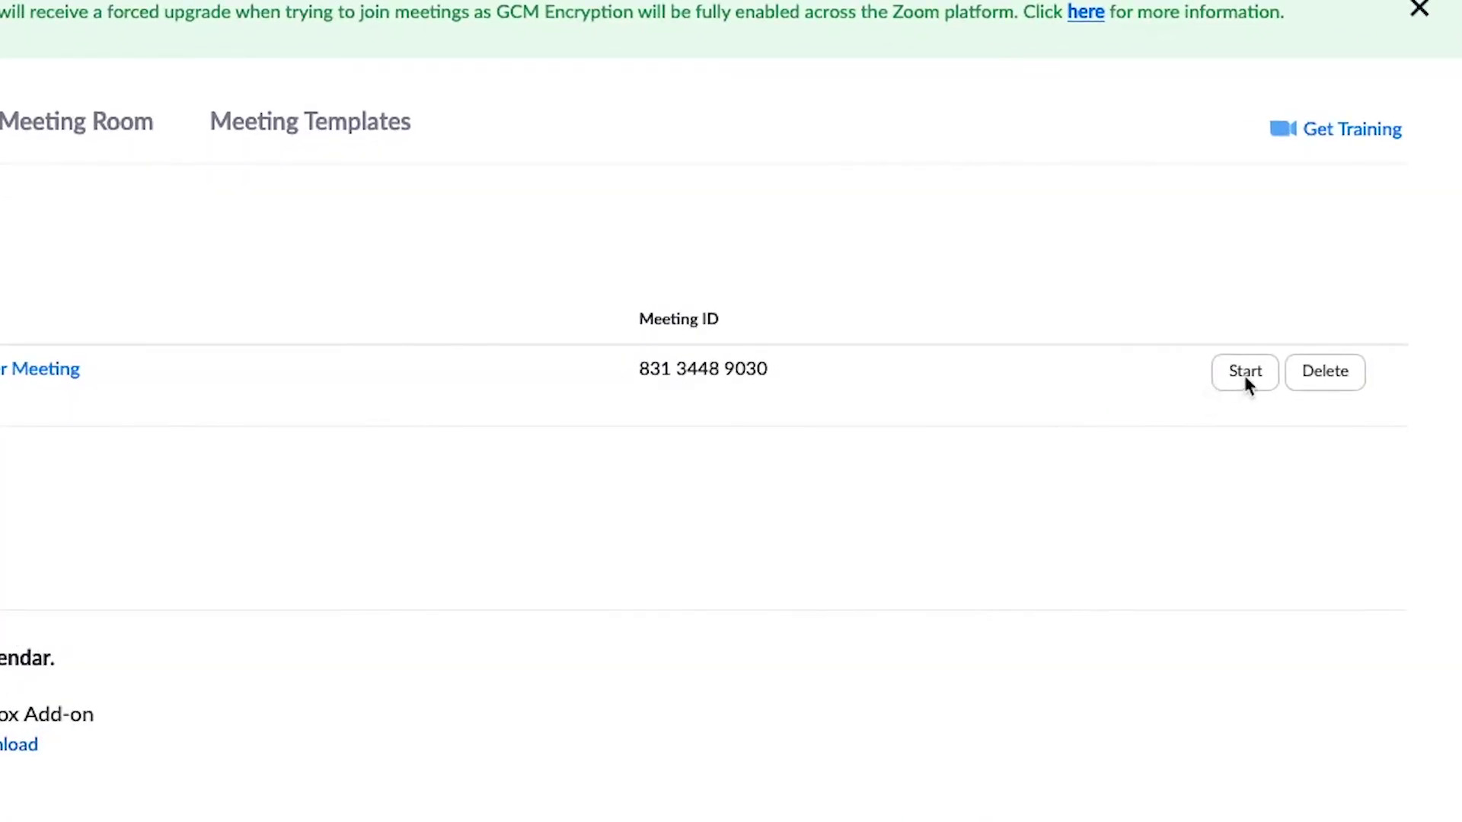
Start the scheduled meeting, open its polls and switch from the Best Speaker Contest poll to another one
click(790, 388)
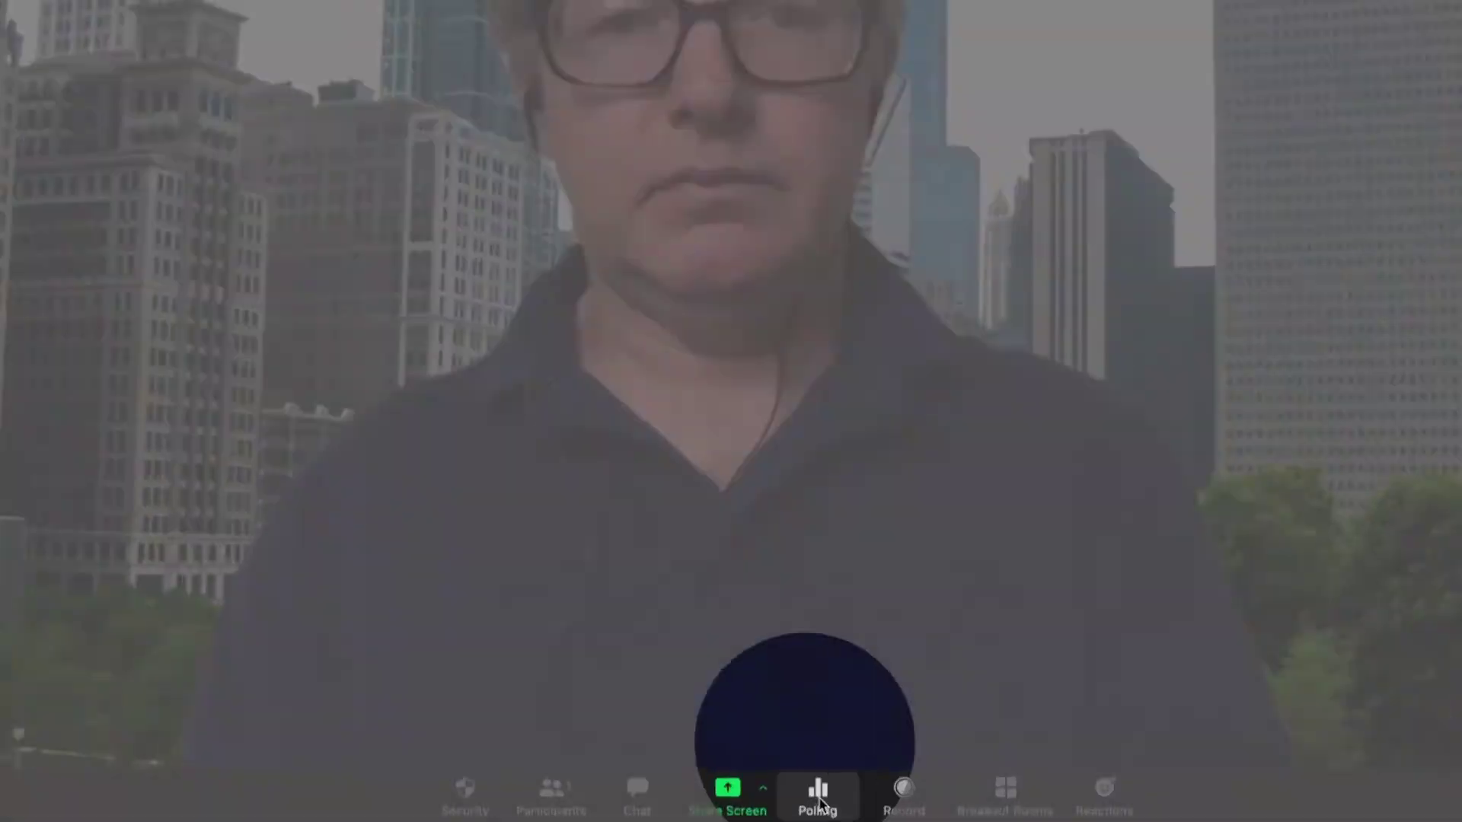
click(818, 796)
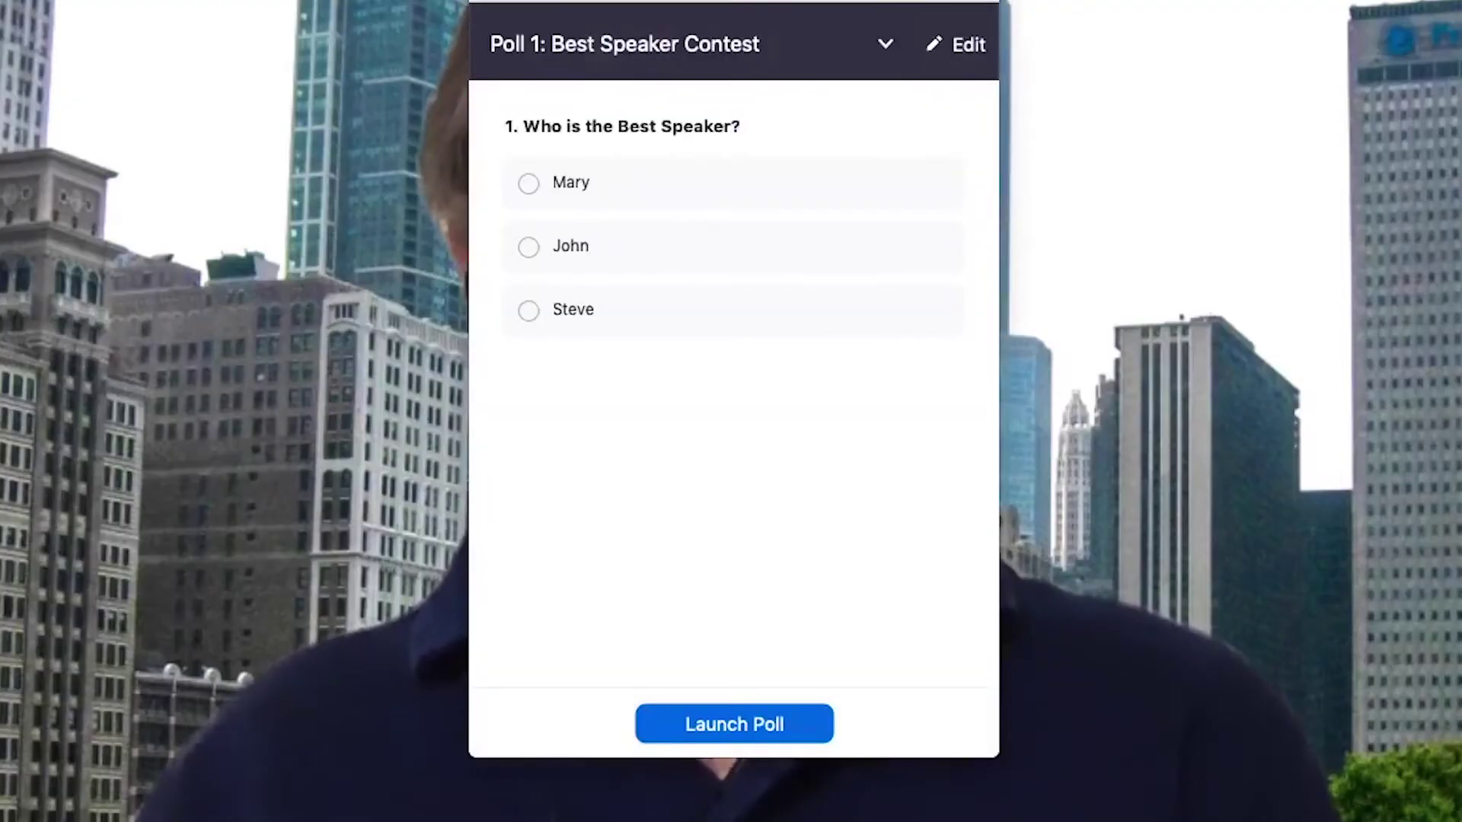
click(886, 44)
click(844, 152)
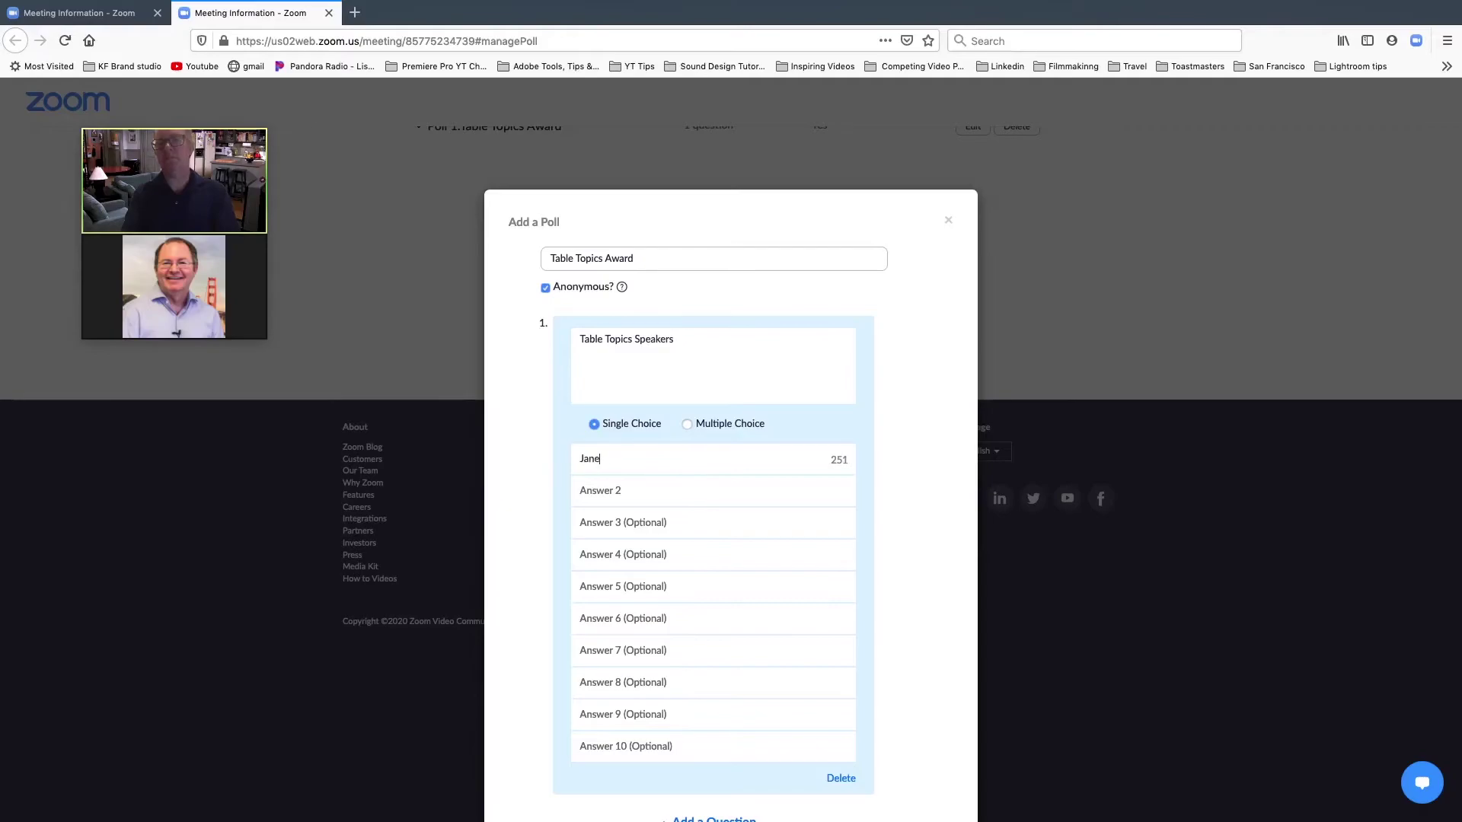
Complete the Table Topics Award answers with speakers' names and "best vacation", "funny staycation", "forgptten vacation" and "no vacation", and save the poll
text(- best vacation)
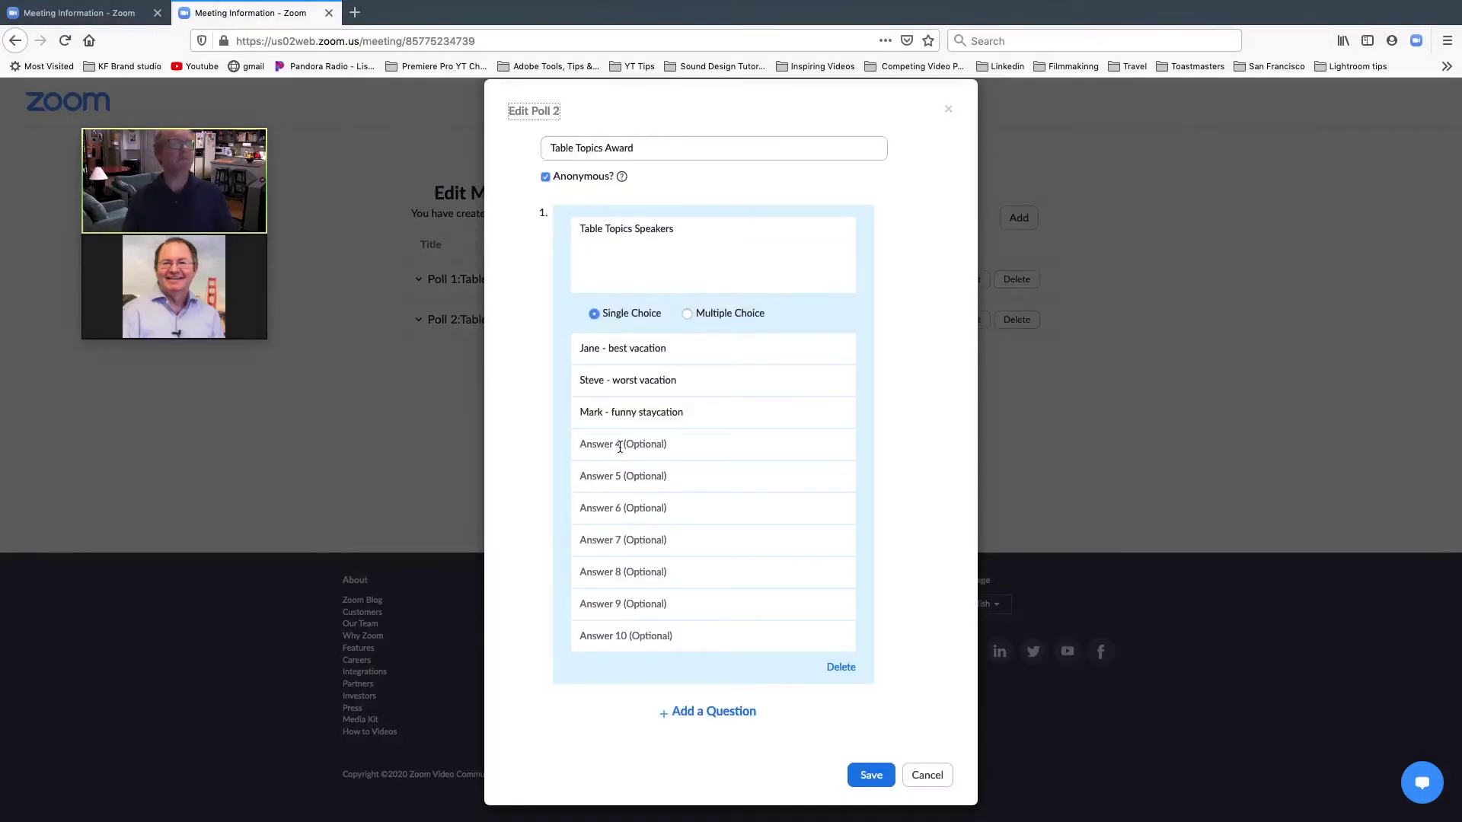
click(618, 447)
text(Mary)
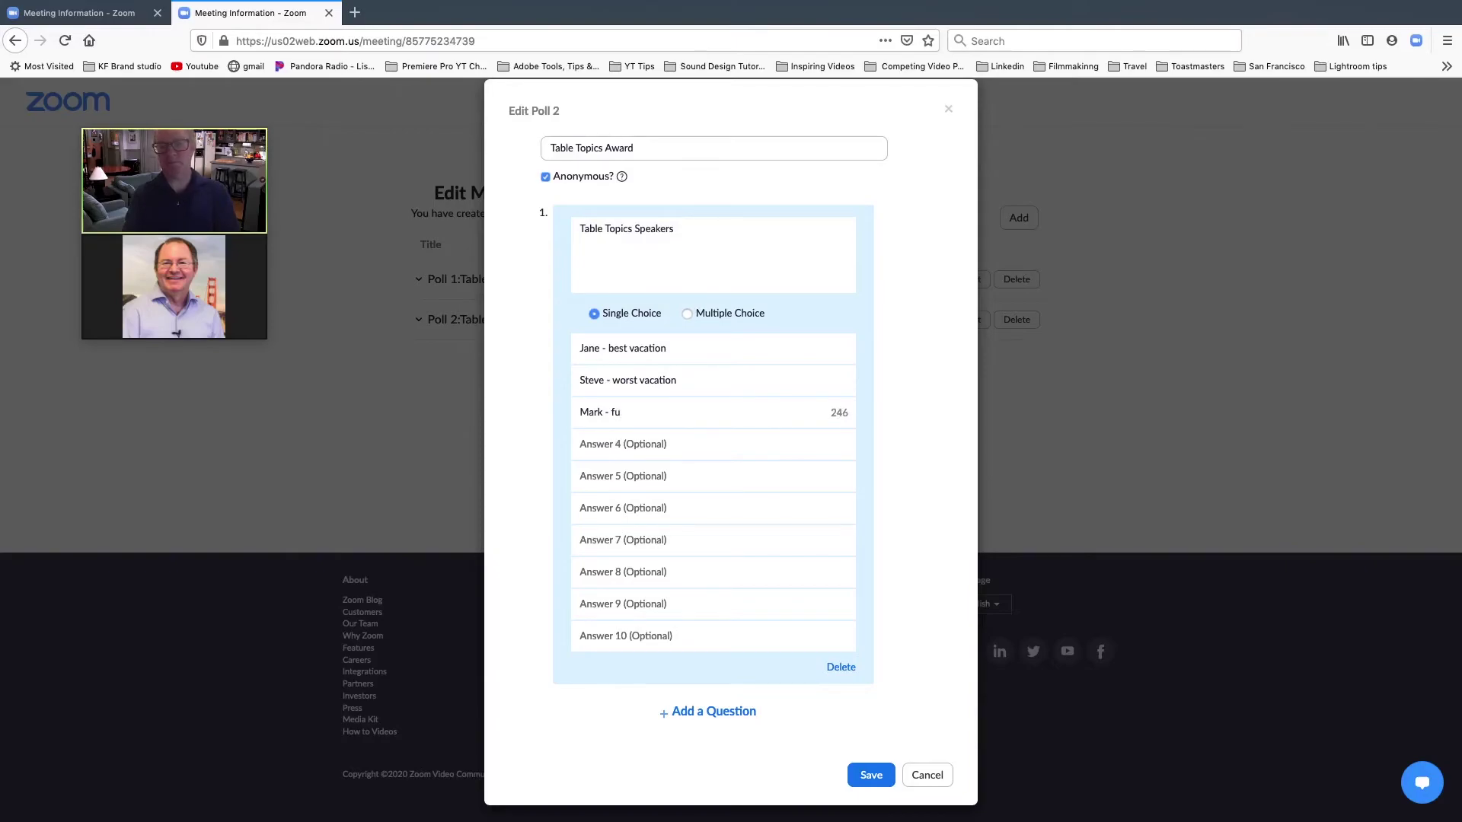
text(nny stay)
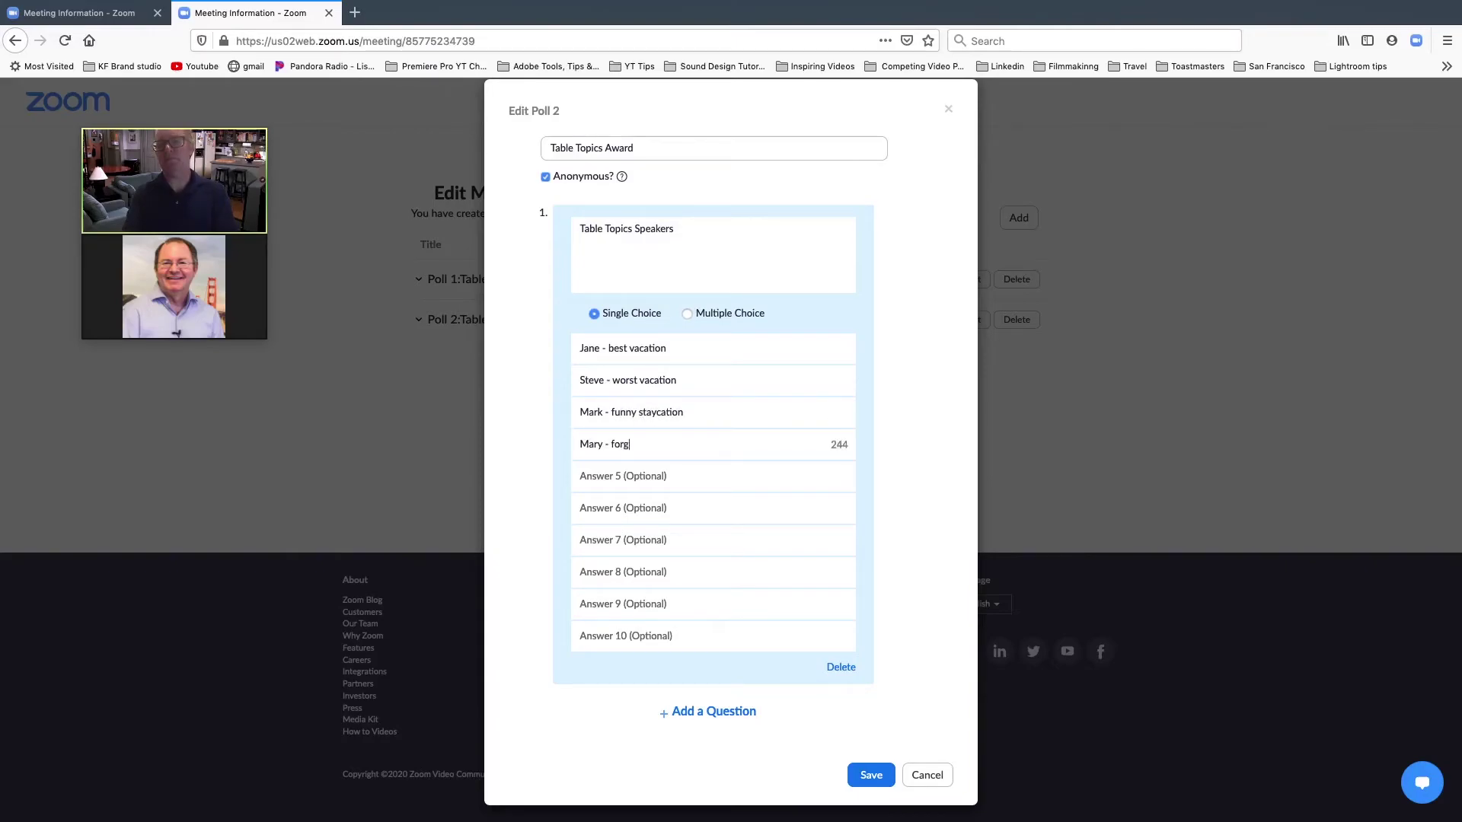
text(ptten vacation)
key(Tab)
text(David - no vacation)
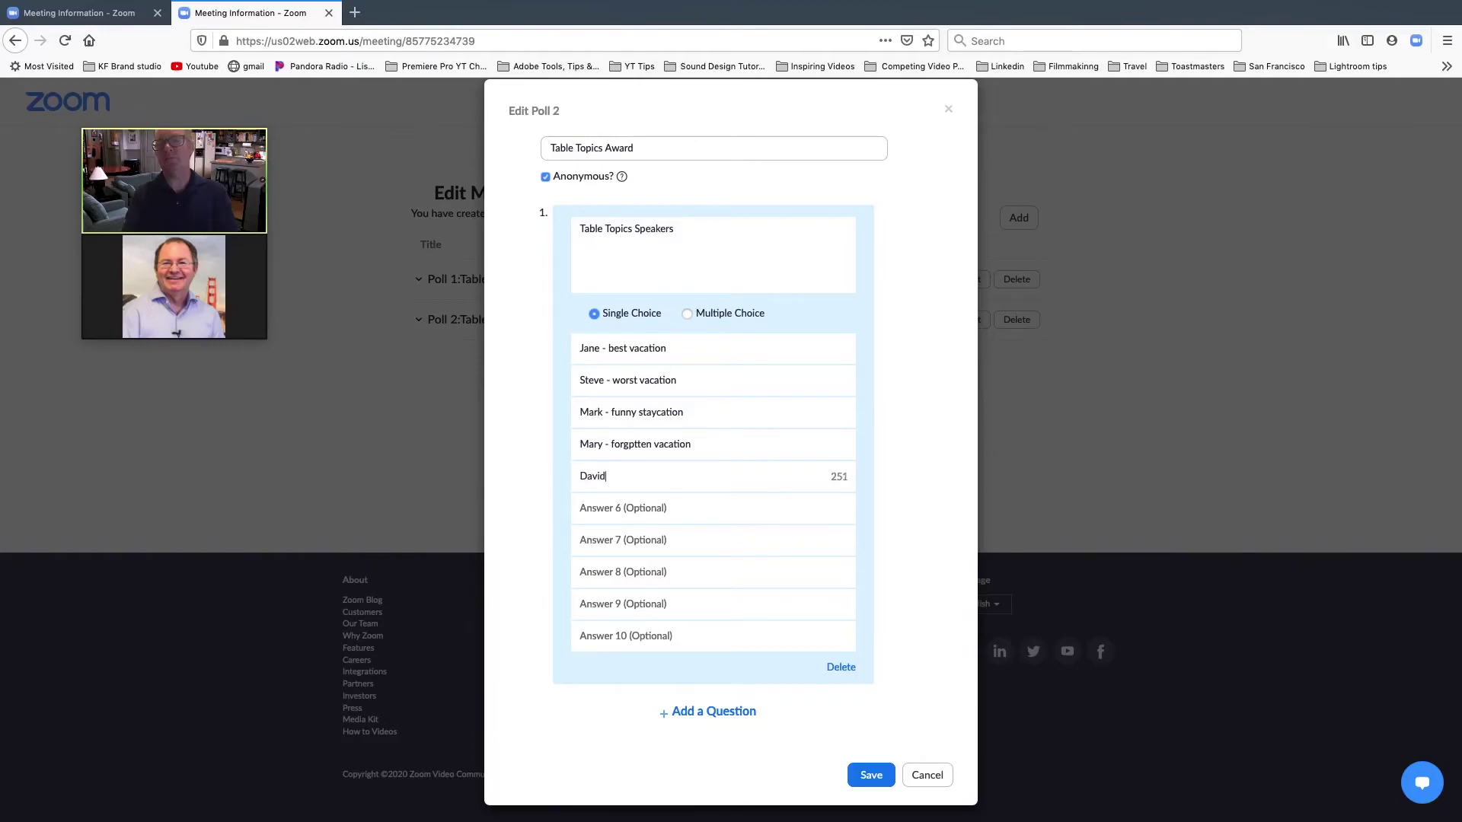
click(871, 775)
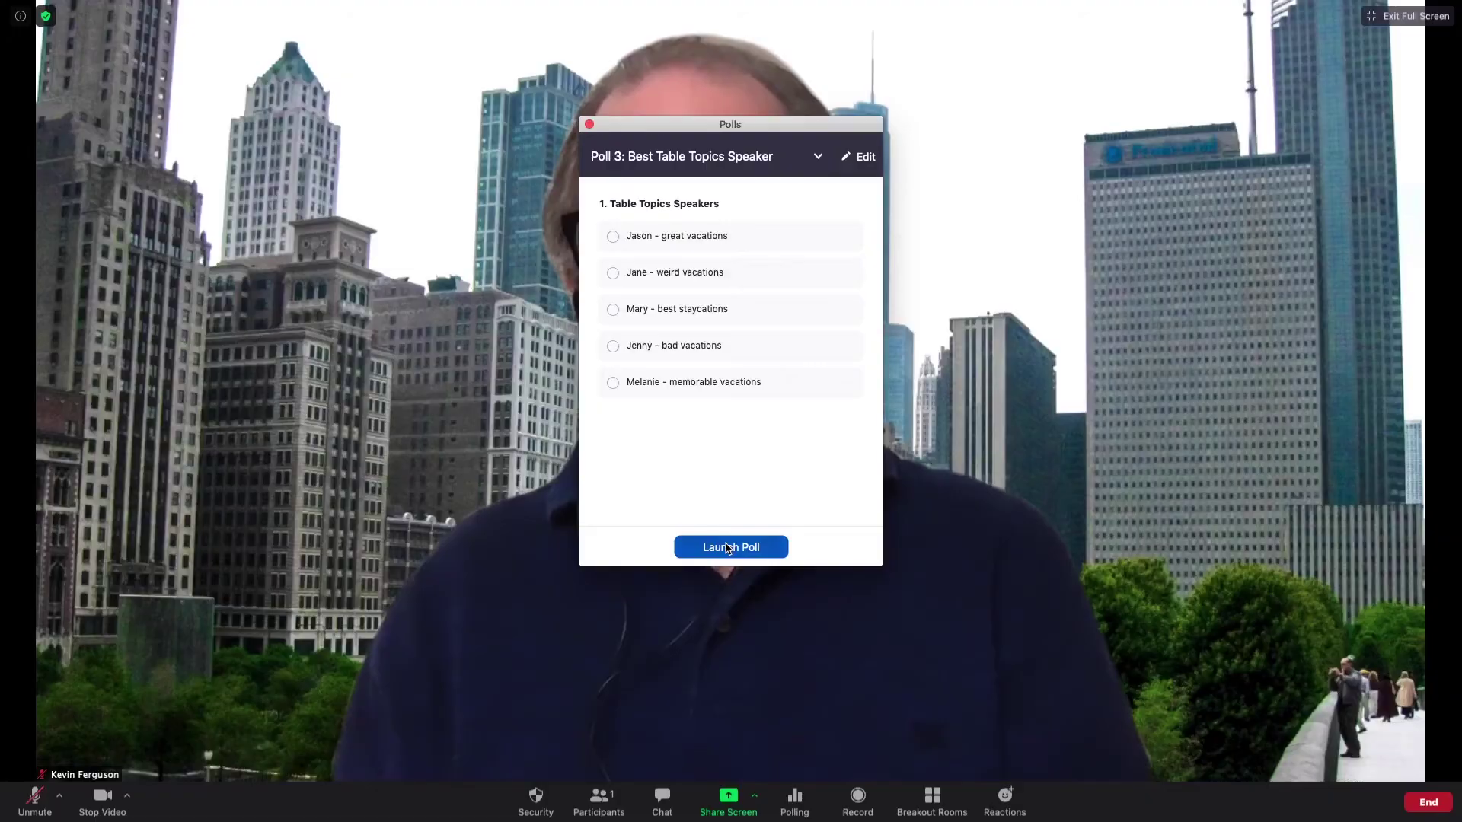
Launch the Best Table Topics Speaker poll in the meeting and end it
click(729, 546)
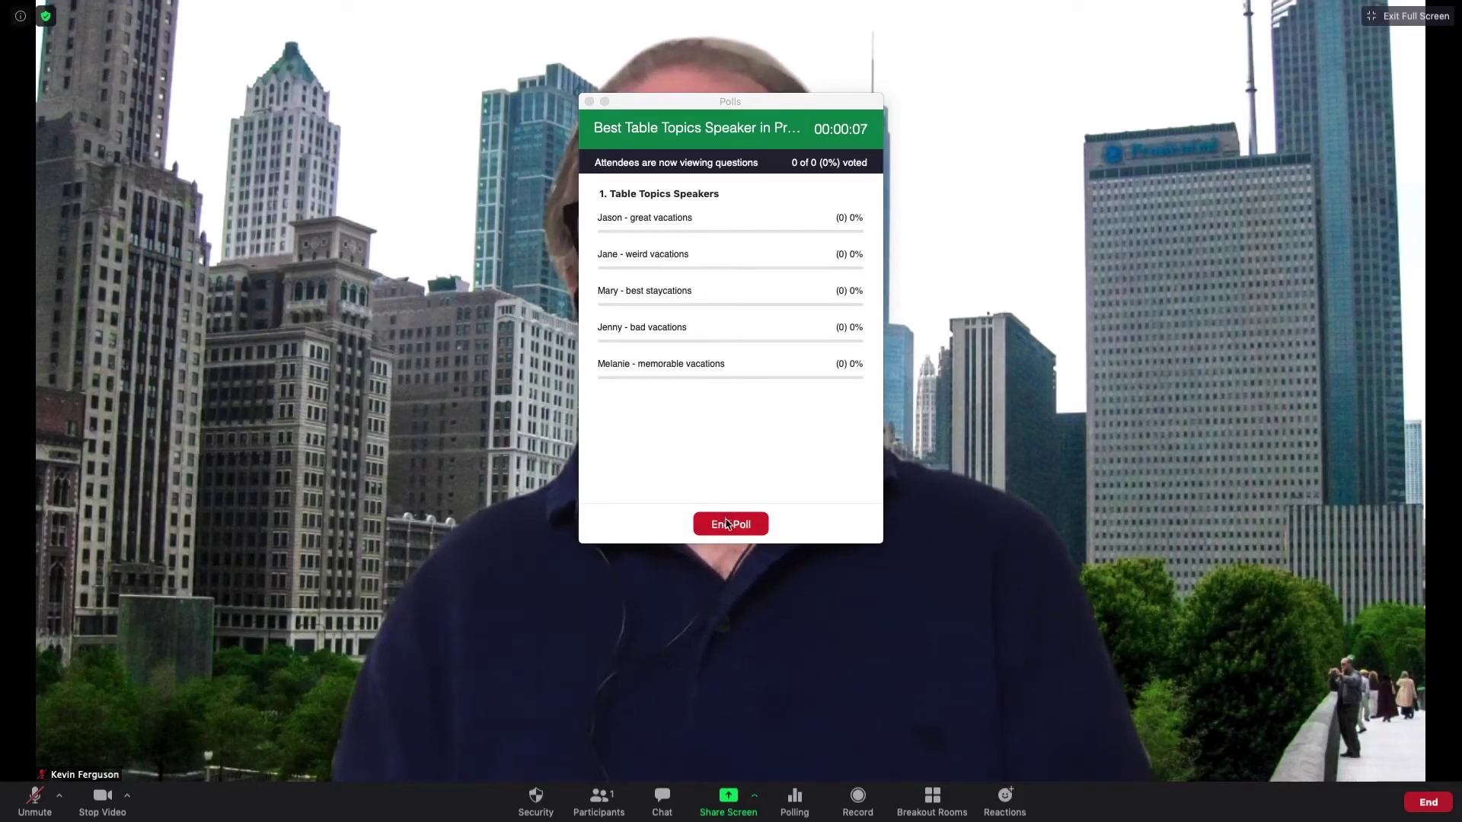
click(728, 526)
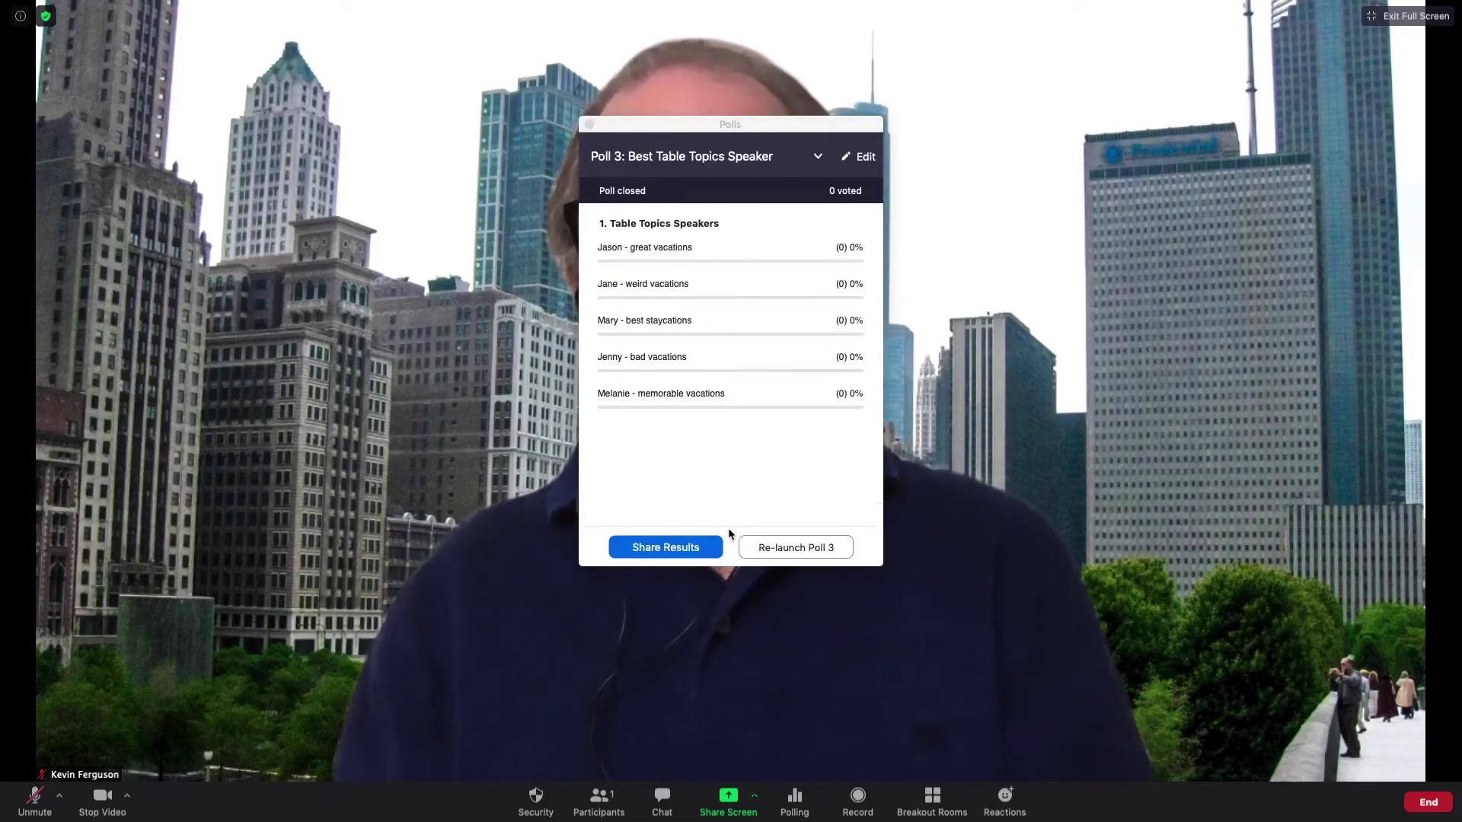